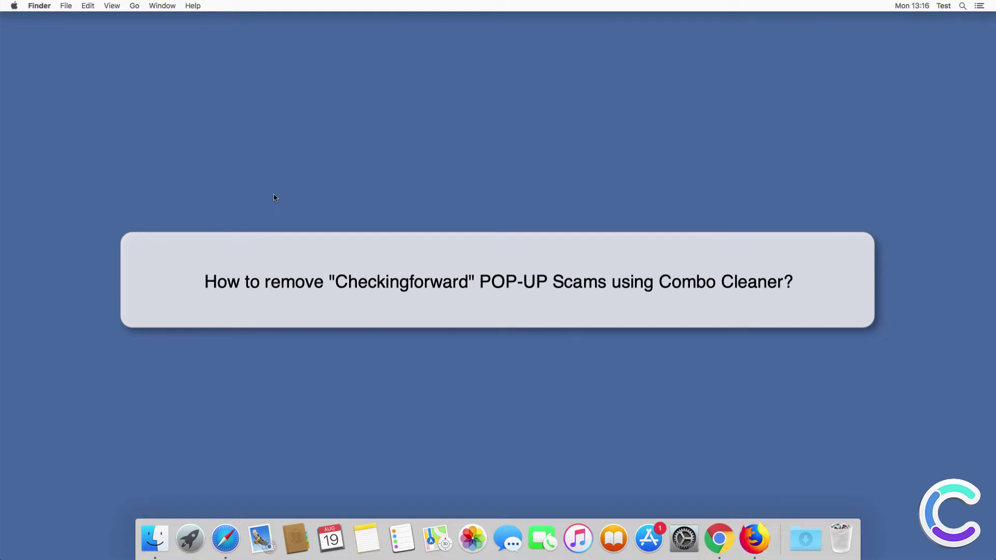
- In Safari, dismiss the fake VIRUS FOUND alert, run its scan, and accept REMOVE VIRUS NOW
click(225, 538)
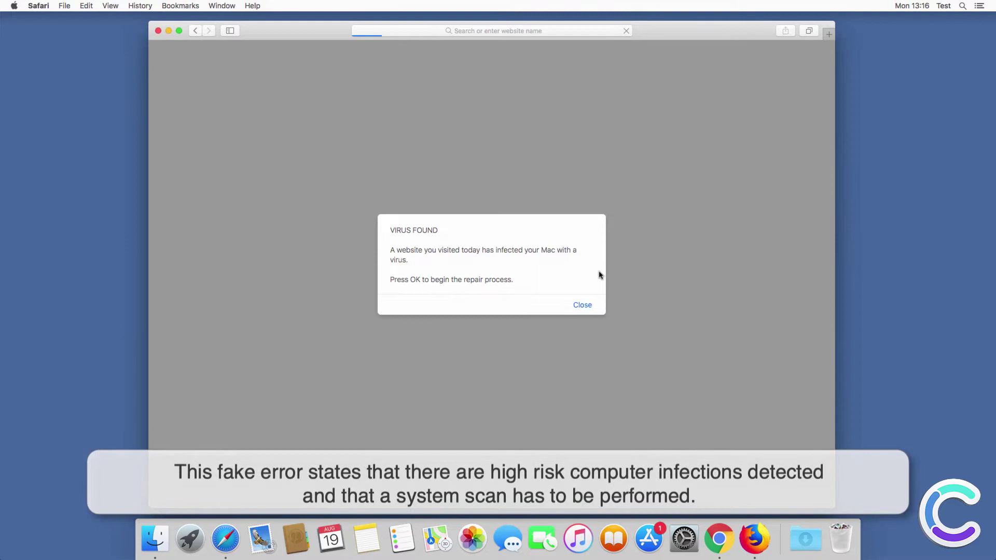
click(583, 306)
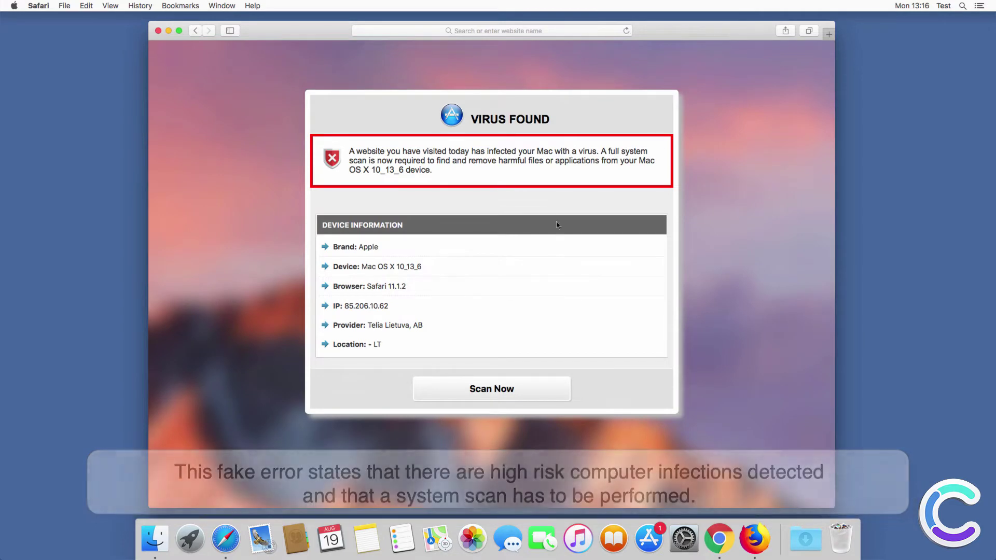
click(492, 390)
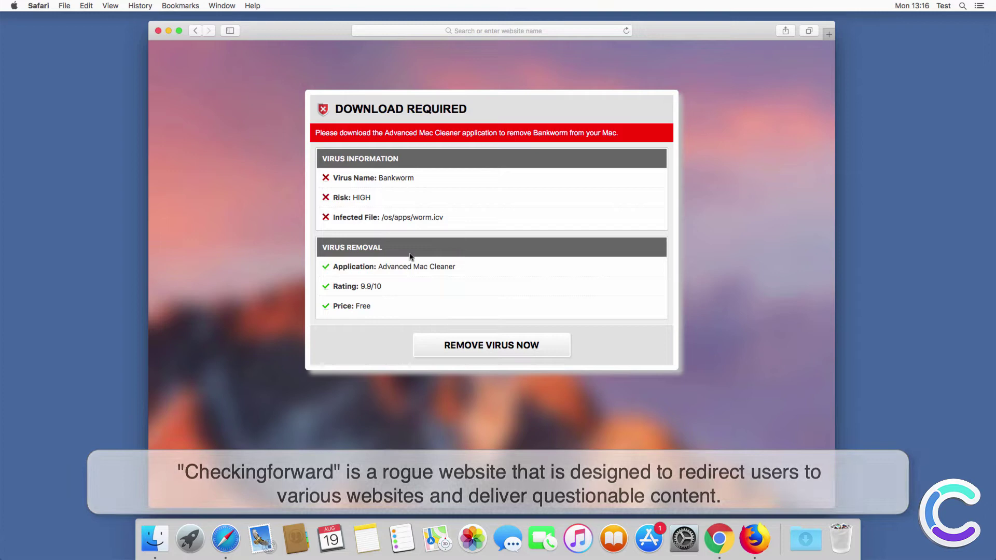
click(503, 349)
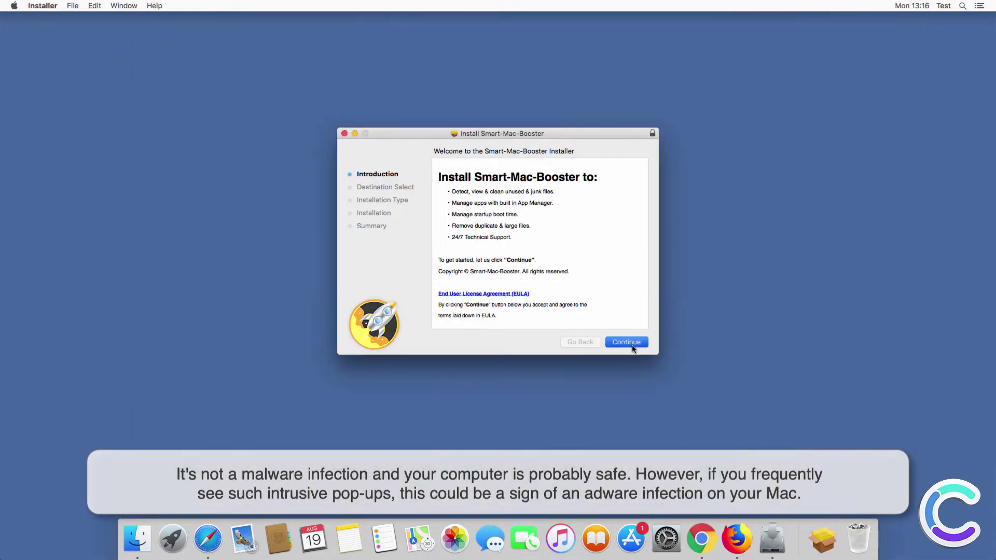
- Install Smart-Mac-Booster to the default destination using the administrator password, then trash its installer
click(627, 343)
click(627, 342)
click(630, 342)
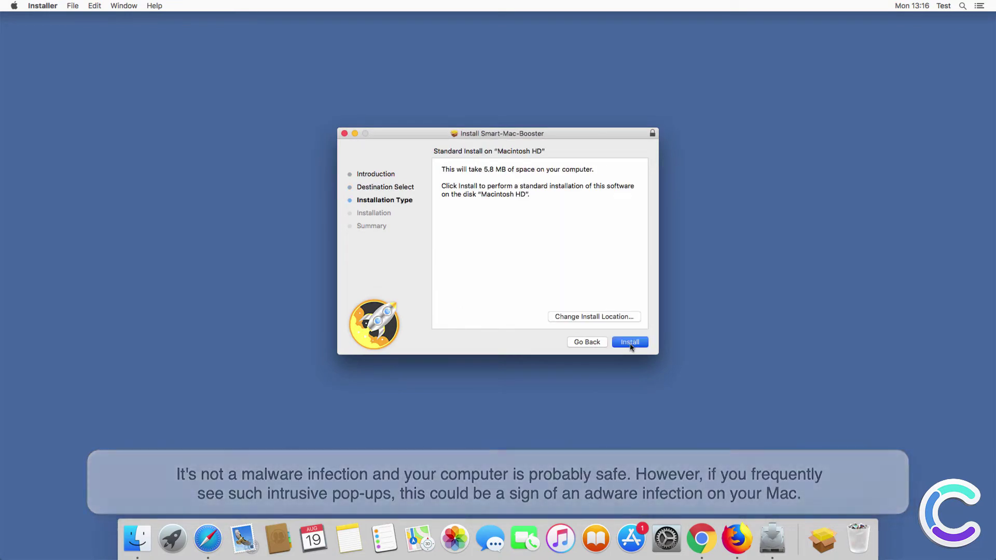
text(test)
key(Return)
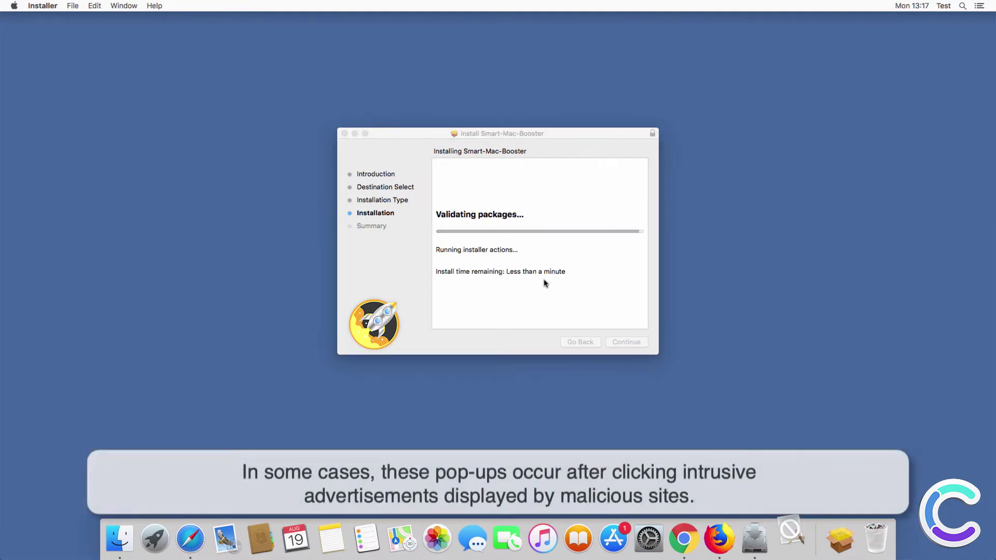
click(567, 194)
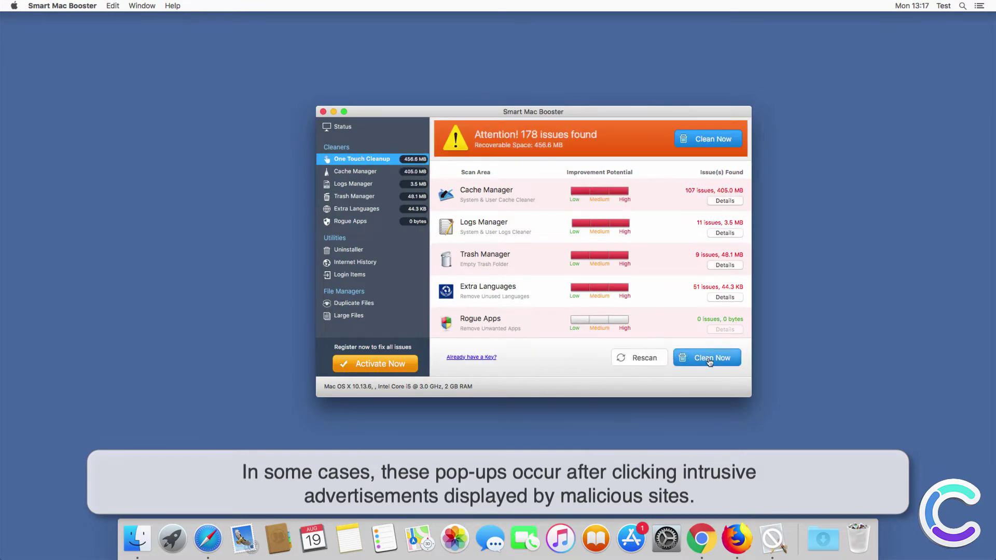
- Try Clean Now on the 178 issues and close the Smart Mac Booster store pages in Safari
click(709, 361)
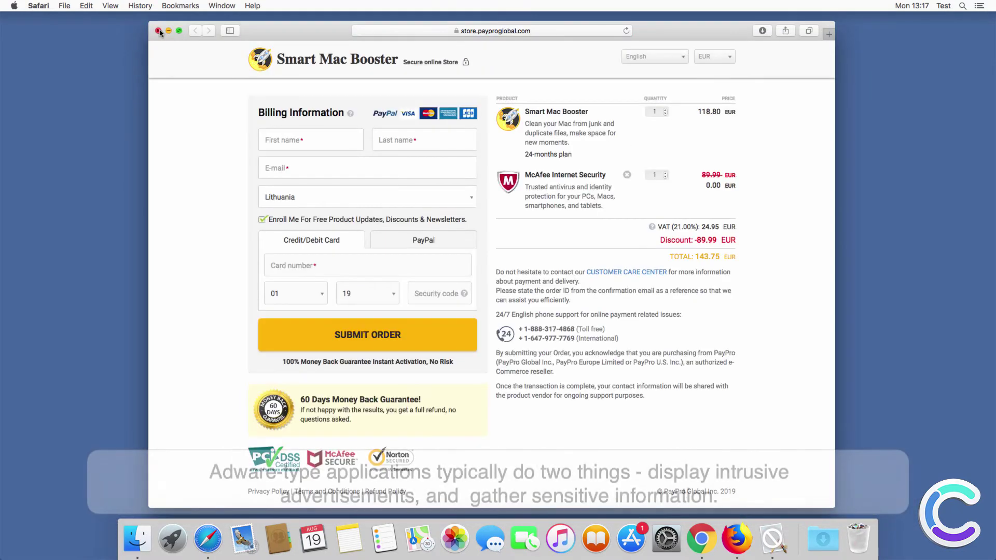
click(159, 32)
click(716, 145)
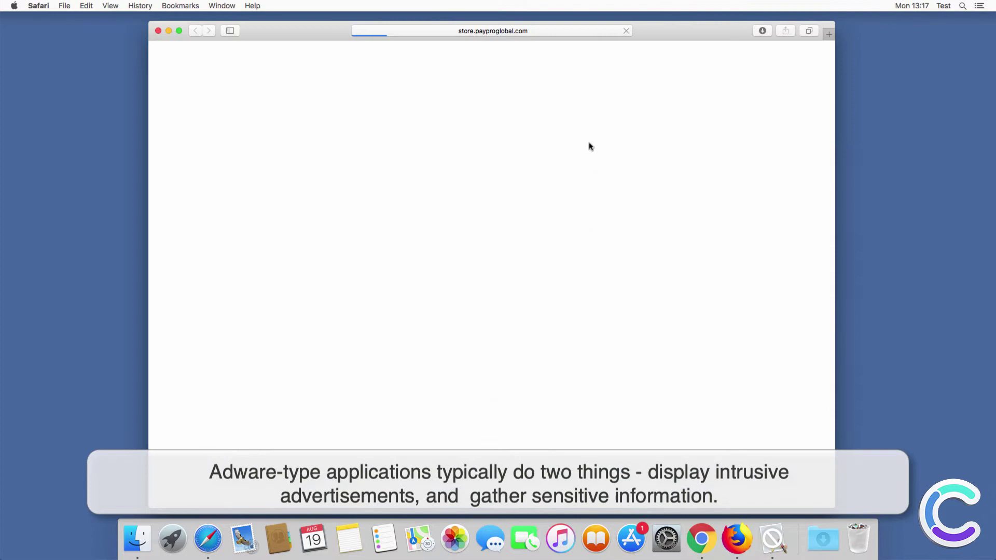
click(160, 31)
- Quit Smart Mac Booster and decline its activation offer
click(526, 382)
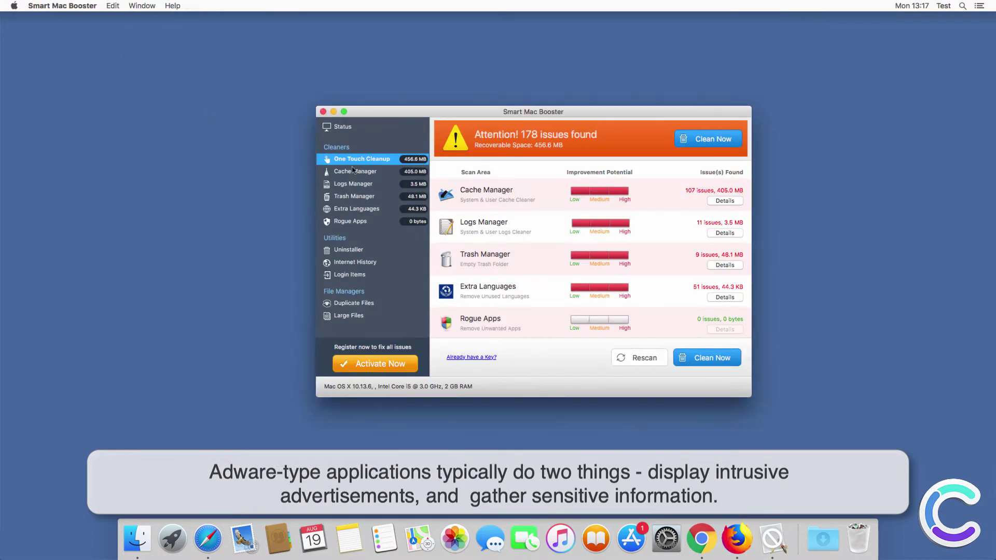
click(322, 112)
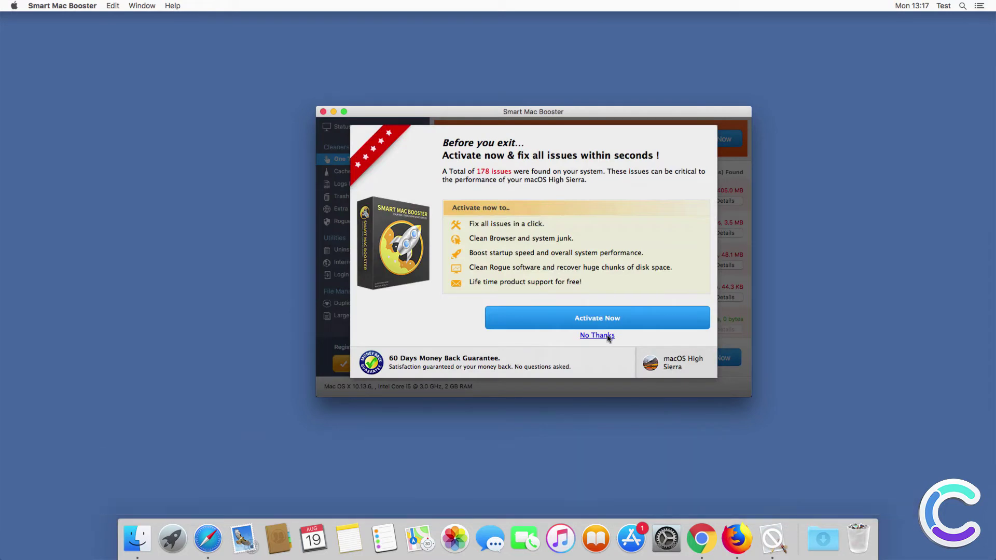
click(609, 338)
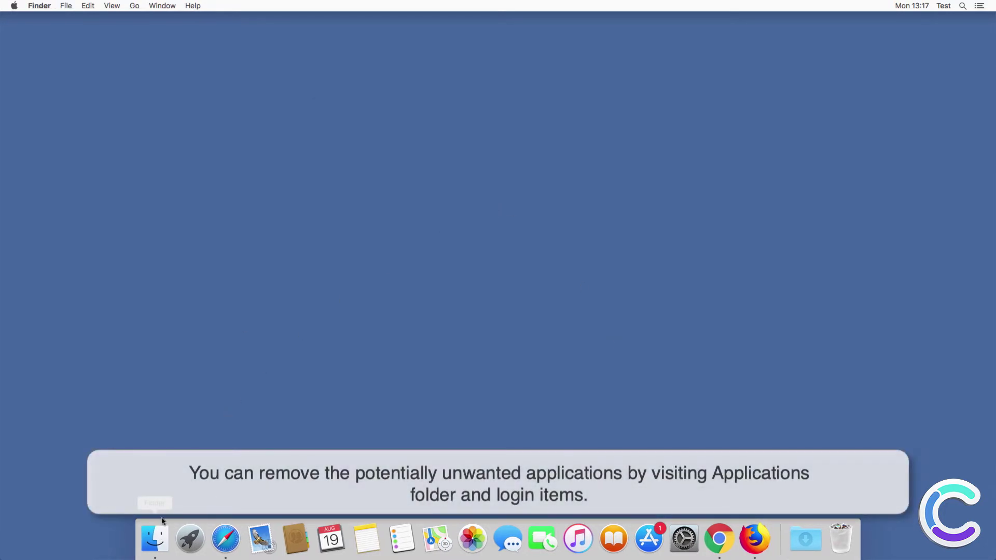
- Move Smart Mac Booster from the Applications folder to the Trash and close the Finder window
key(super+n)
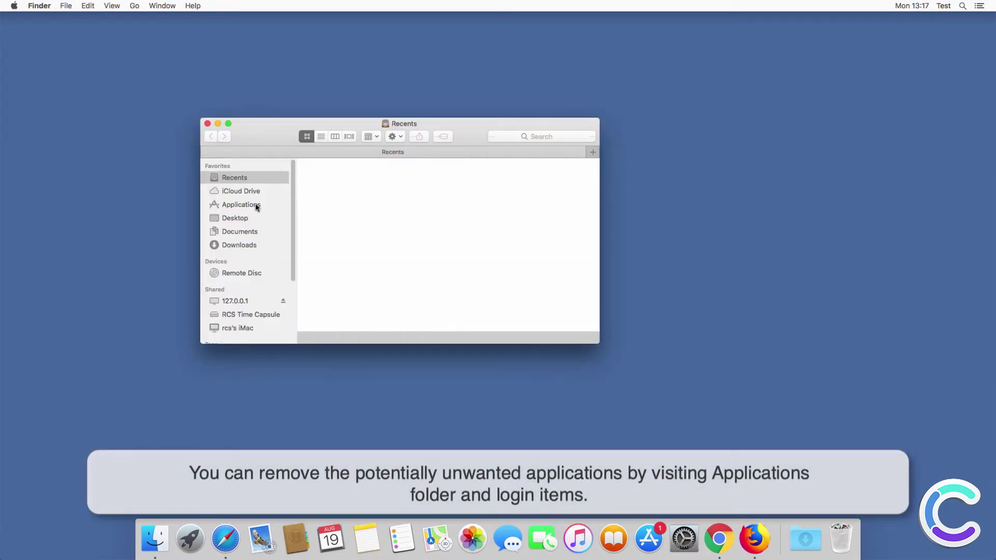
click(257, 206)
scroll(360, 263, down, 10)
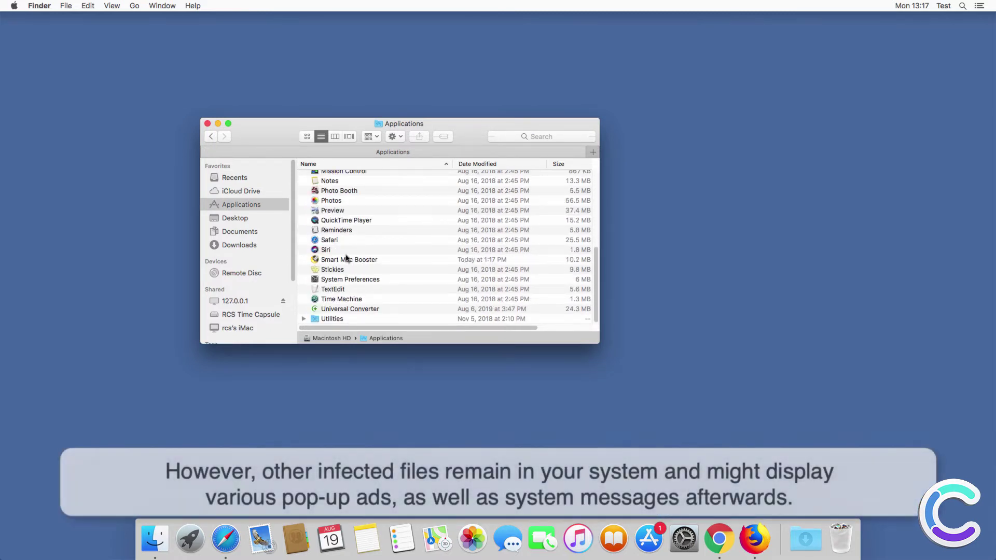
click(351, 260)
right_click(351, 260)
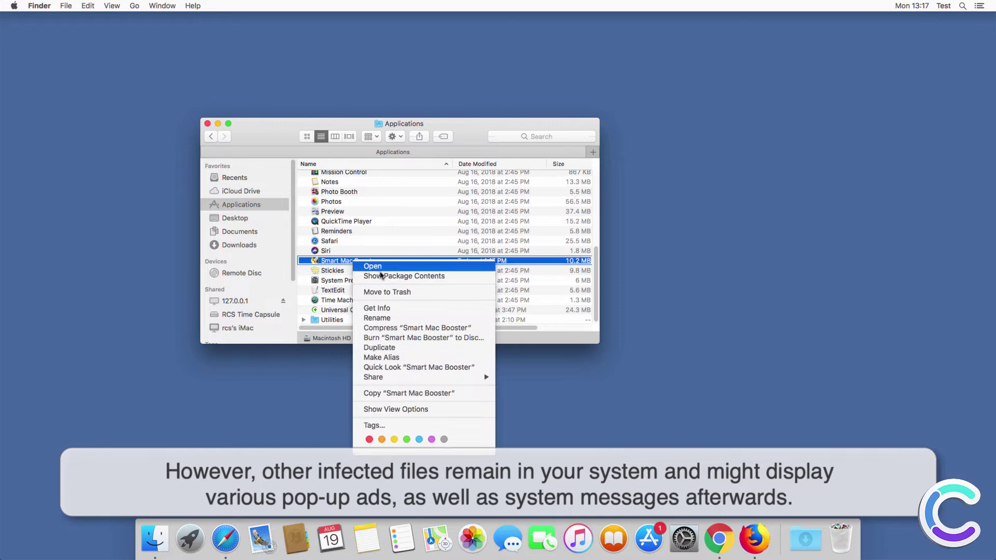
click(369, 289)
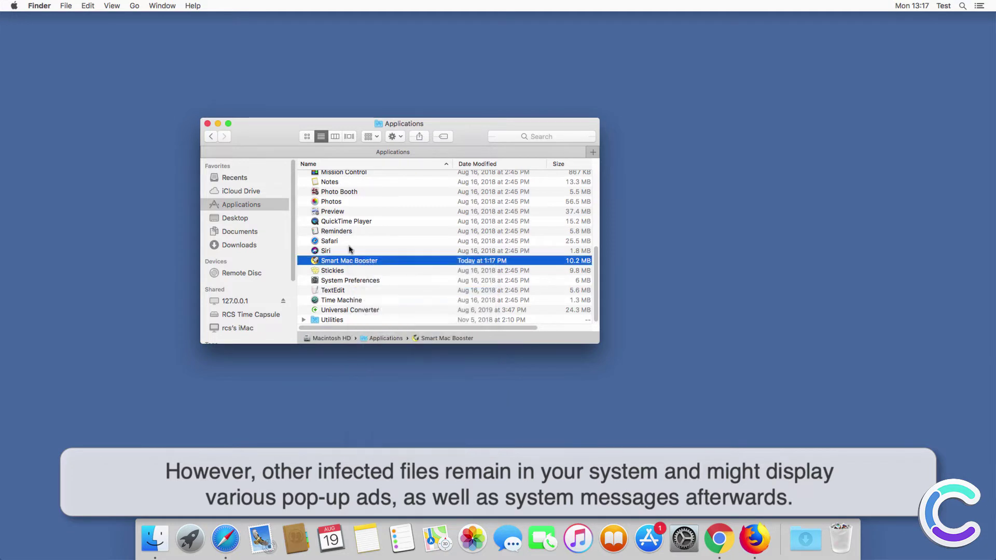
click(208, 124)
click(686, 535)
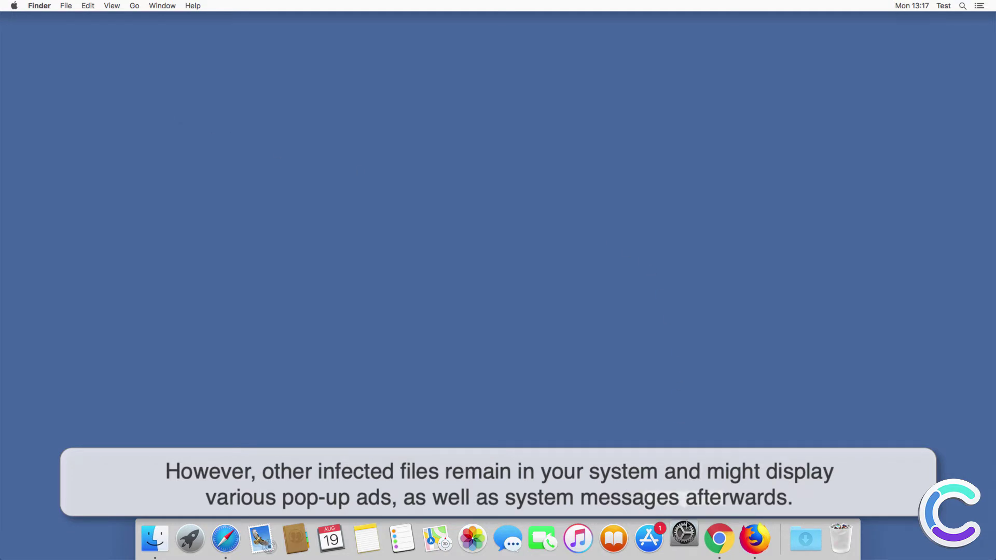
- Cancel the Smart Mac Booster helper request and check the Login Items under Users & Groups
click(526, 186)
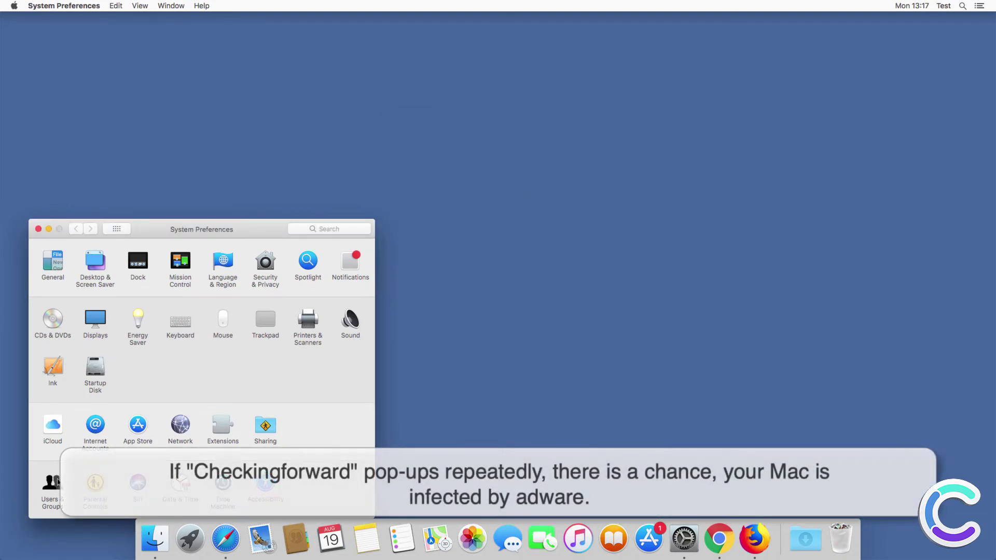
click(51, 484)
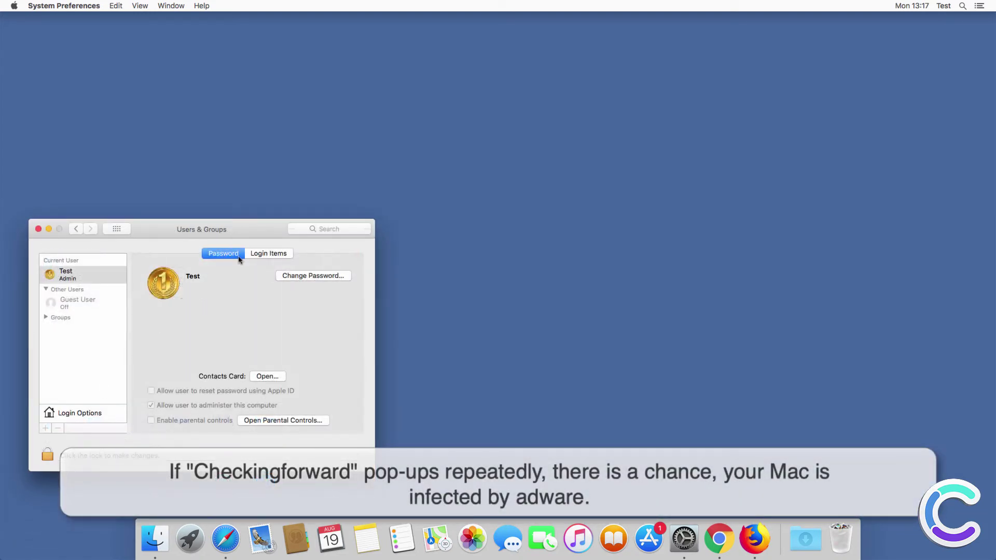
click(263, 255)
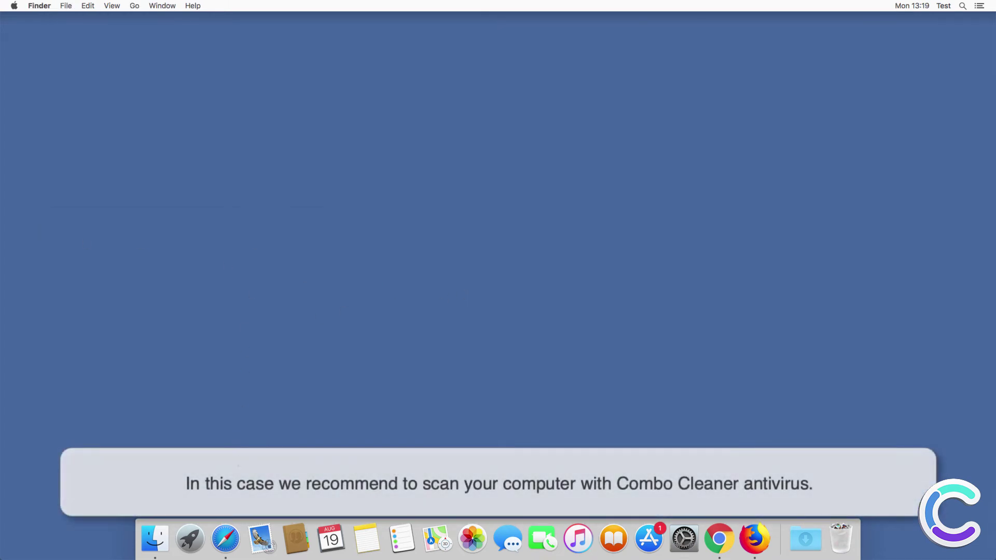
click(225, 539)
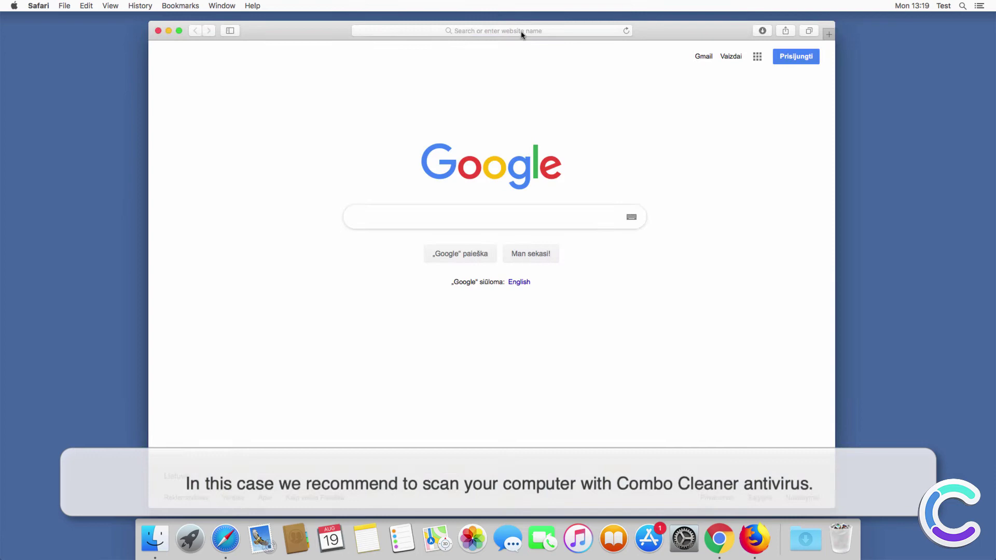
click(521, 31)
text(www.combo)
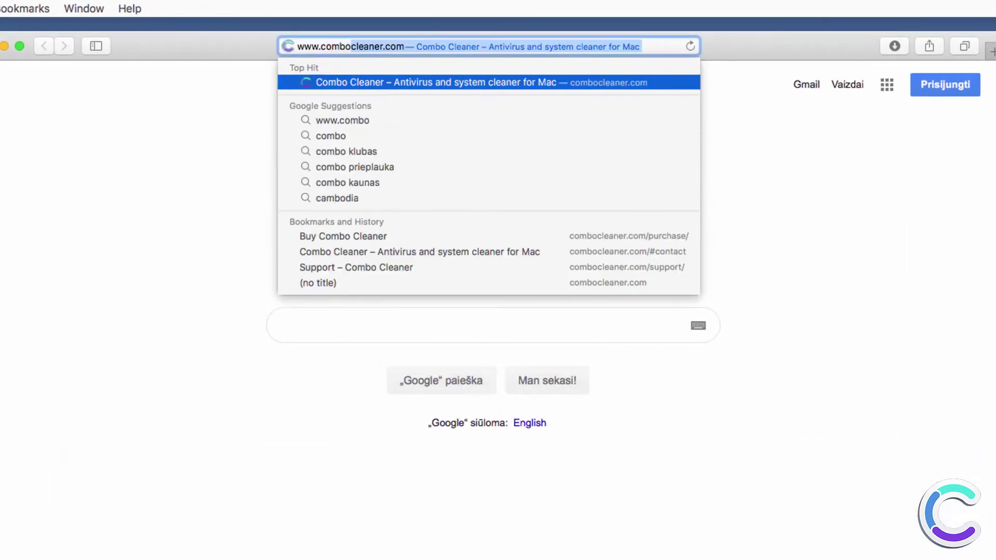
text(cleaner.com)
key(Return)
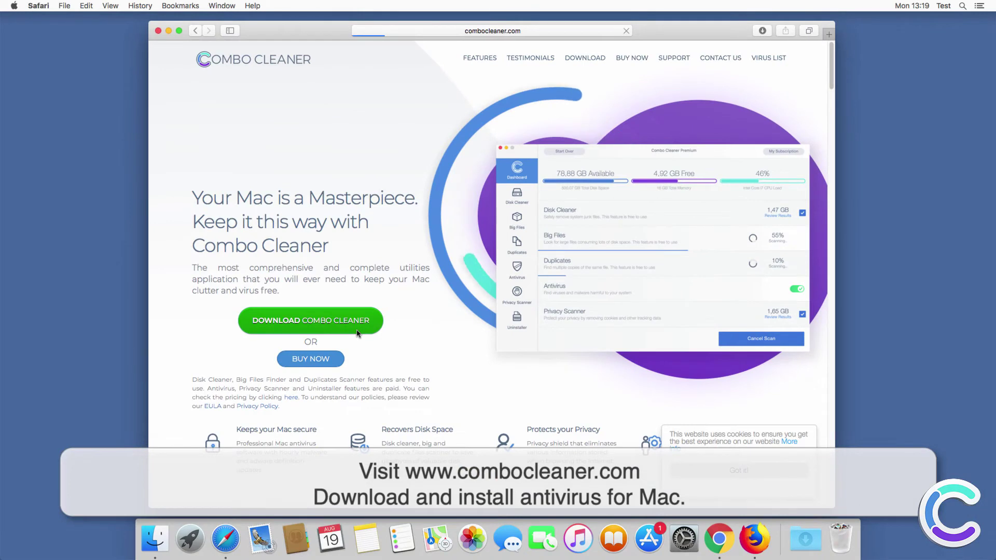
click(358, 334)
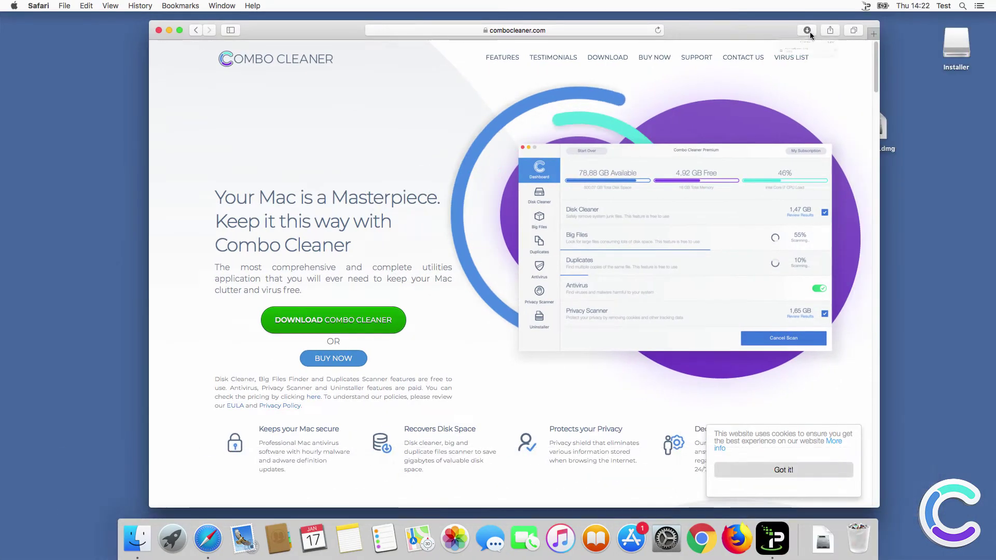
click(808, 30)
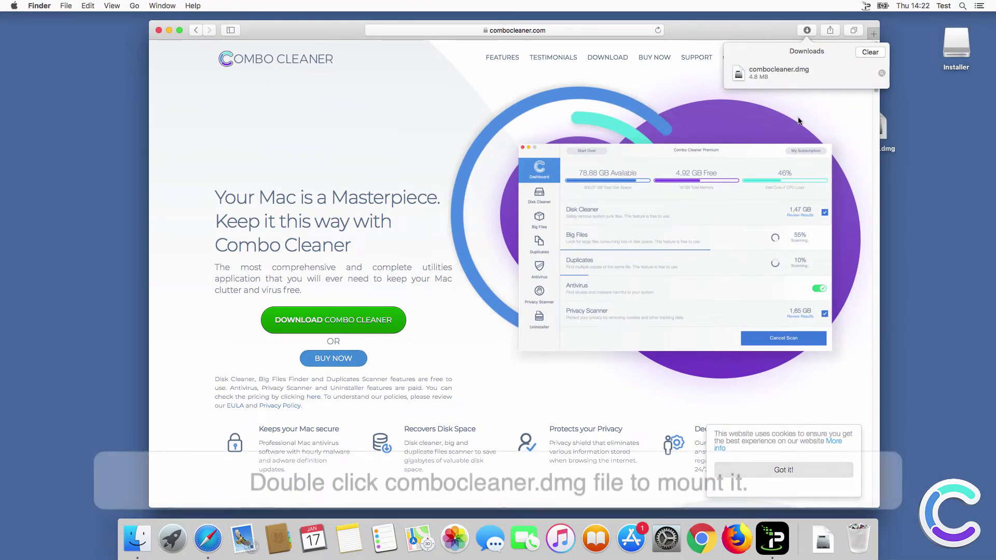
- Mount combocleaner.dmg, drag Combo Cleaner into Applications, and close the installer and Downloads windows
click(881, 74)
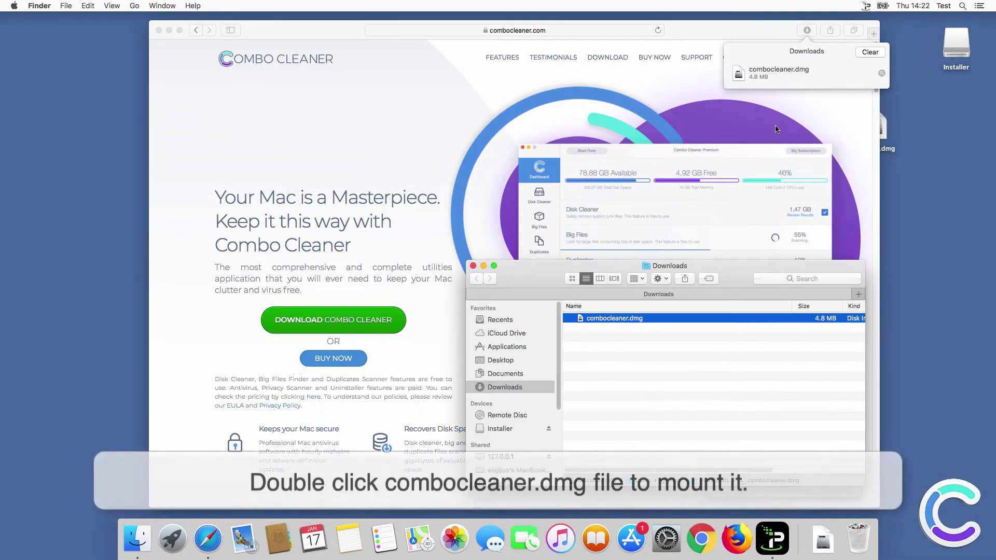
double_click(611, 318)
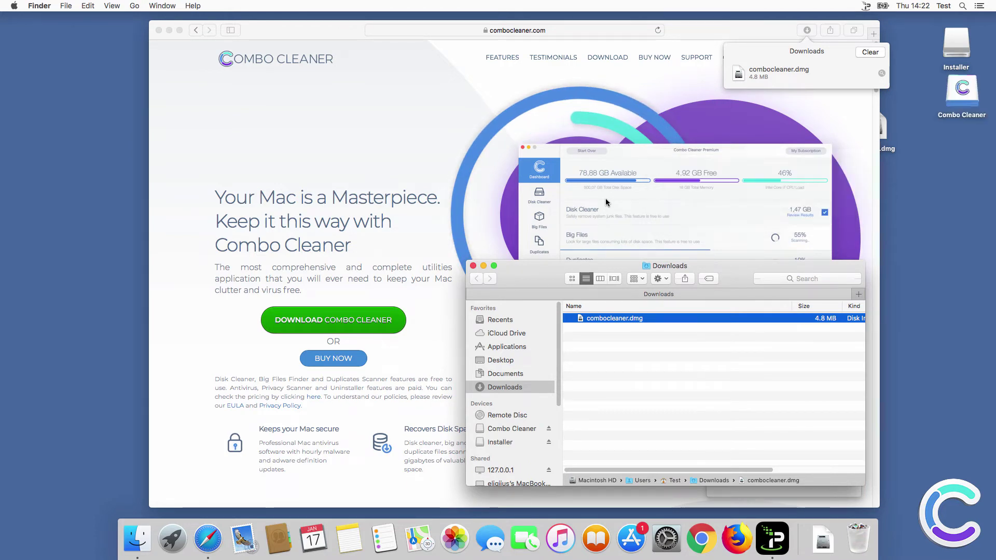
click(597, 228)
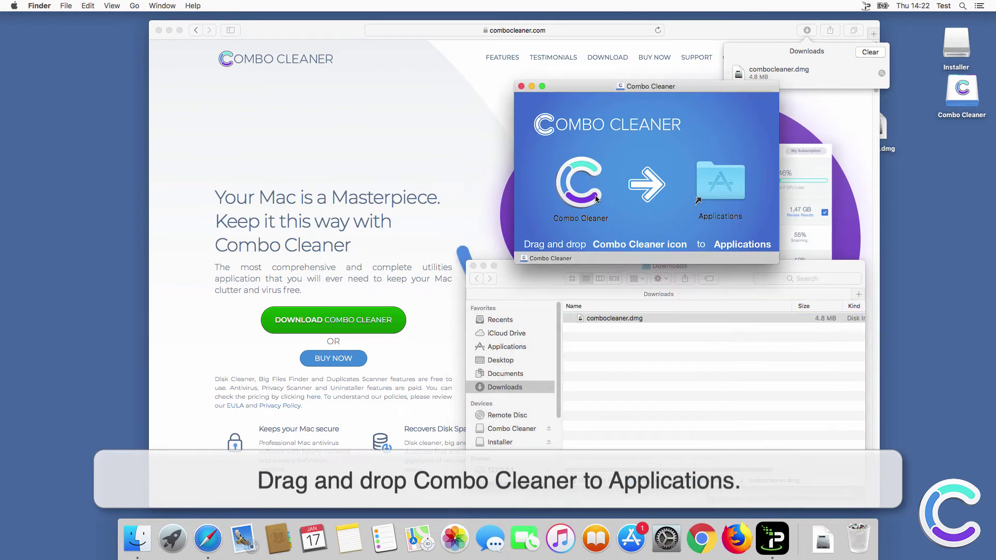
click(586, 186)
drag(586, 186, 732, 189)
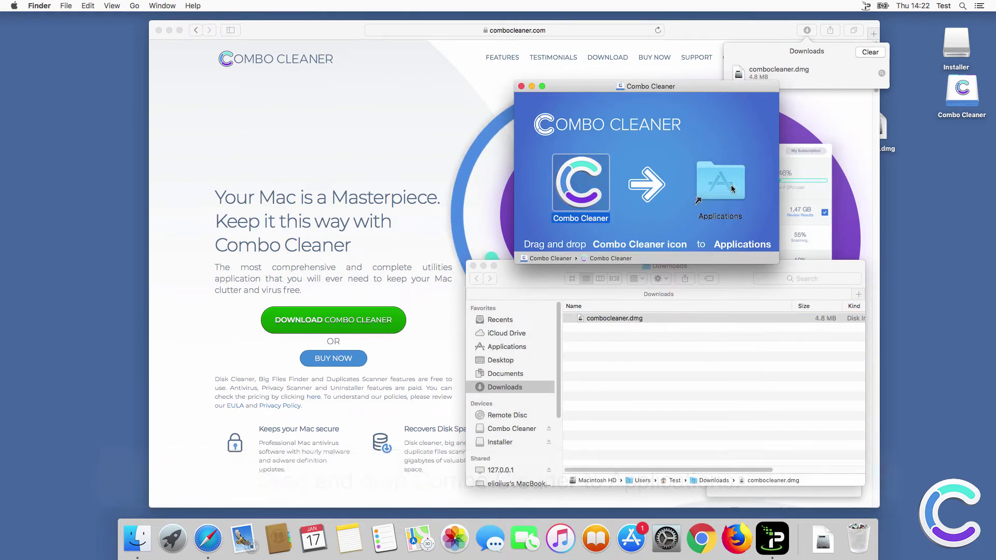
click(521, 87)
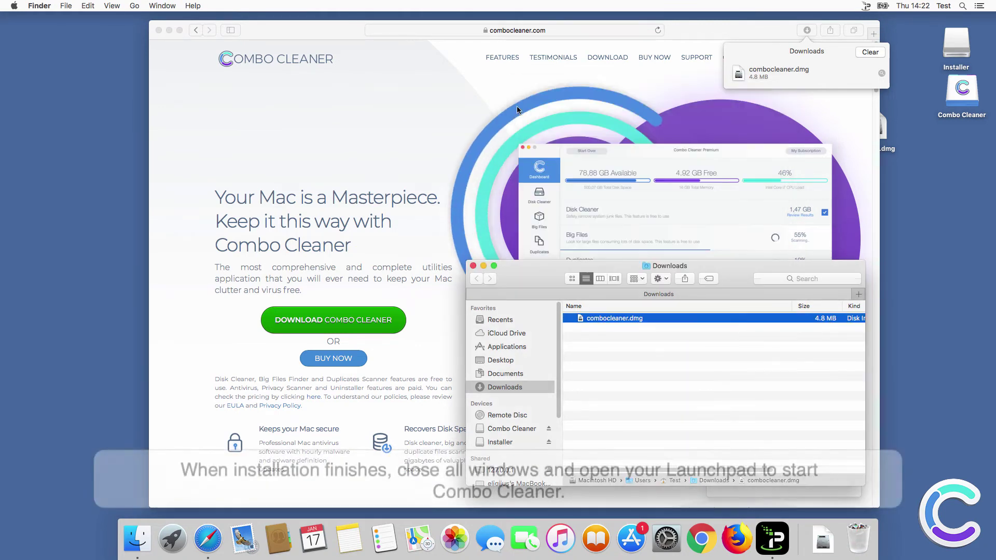
click(473, 266)
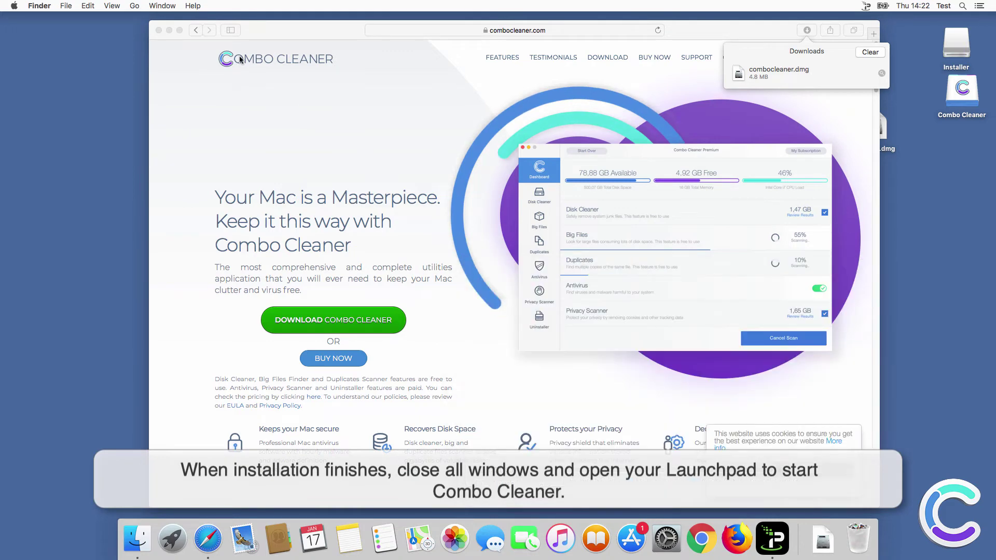
- Close Safari and launch Combo Cleaner from Launchpad, allowing the downloaded-app warning
click(159, 30)
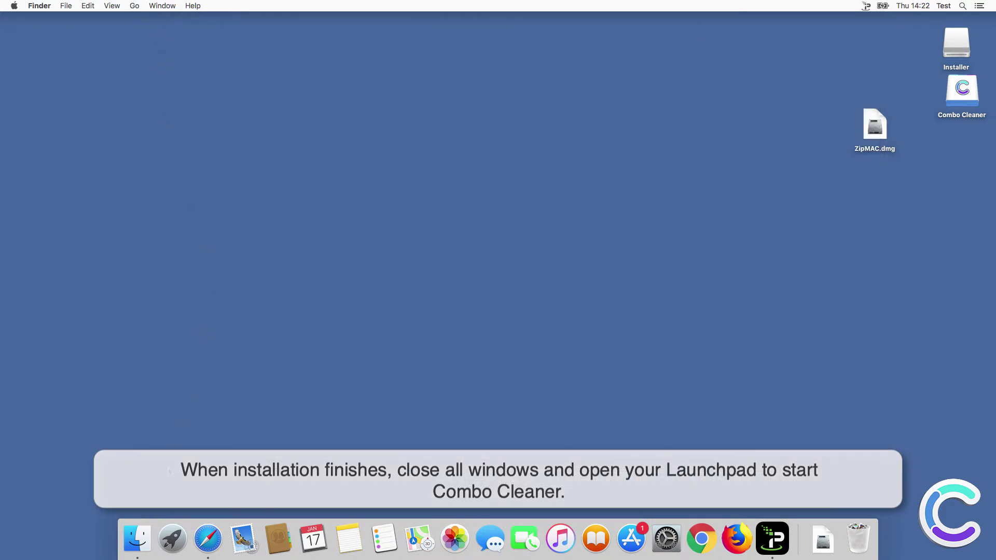
click(172, 536)
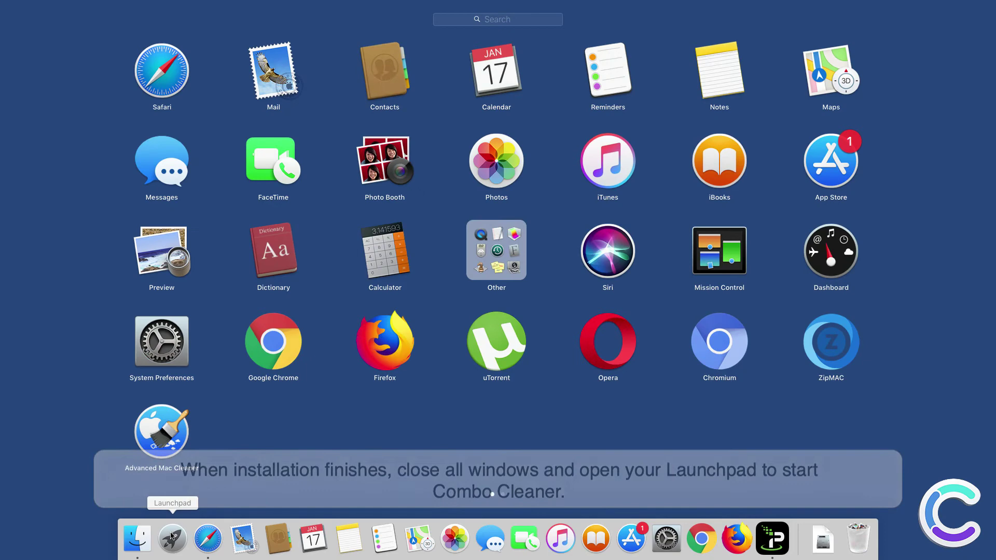
click(261, 446)
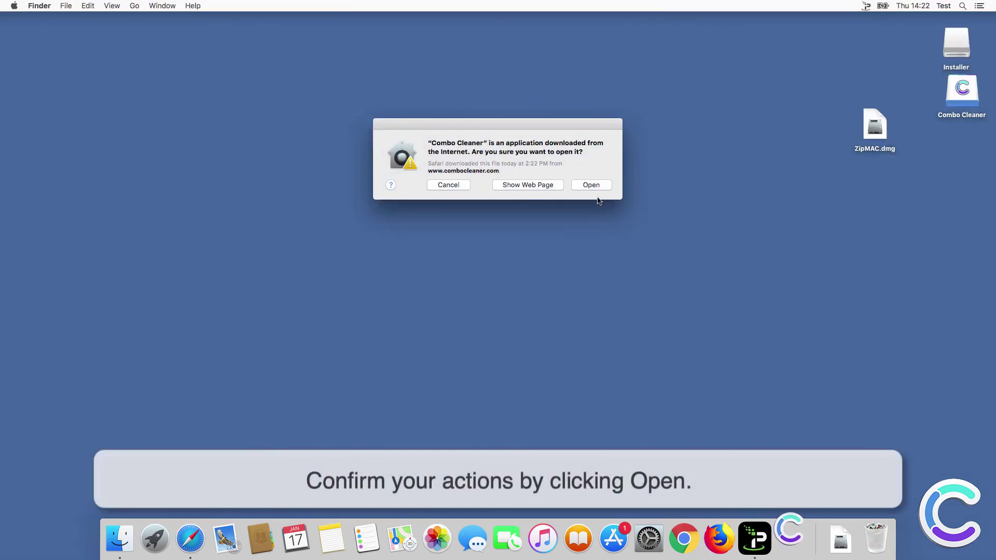
click(591, 184)
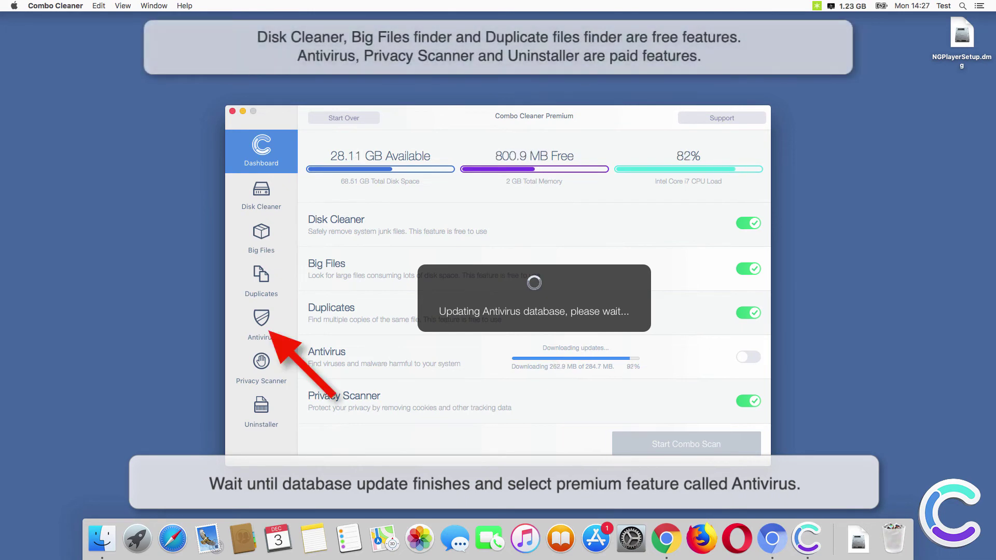
- Run a Full Scan in Combo Cleaner's Antivirus section and remove all six detected threats
click(257, 325)
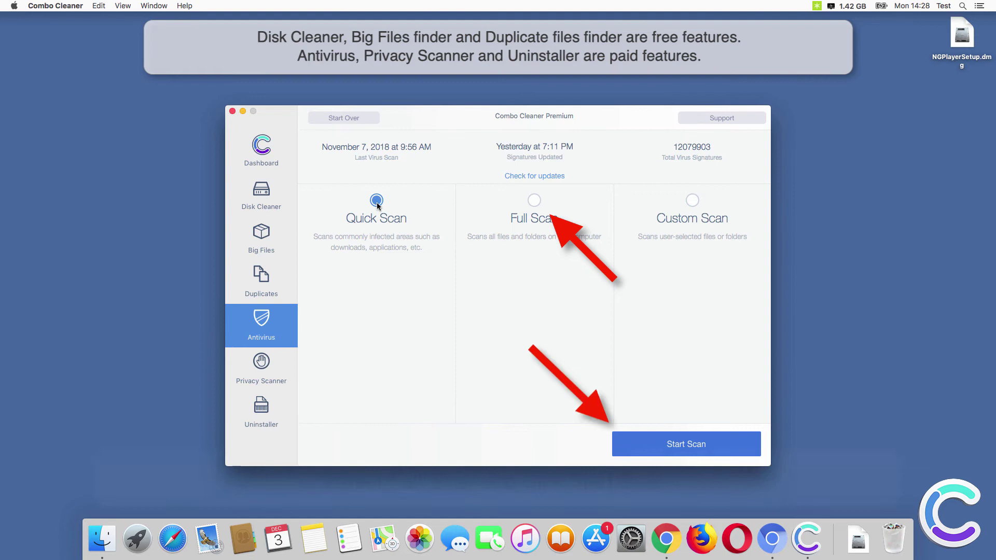
click(534, 200)
click(663, 446)
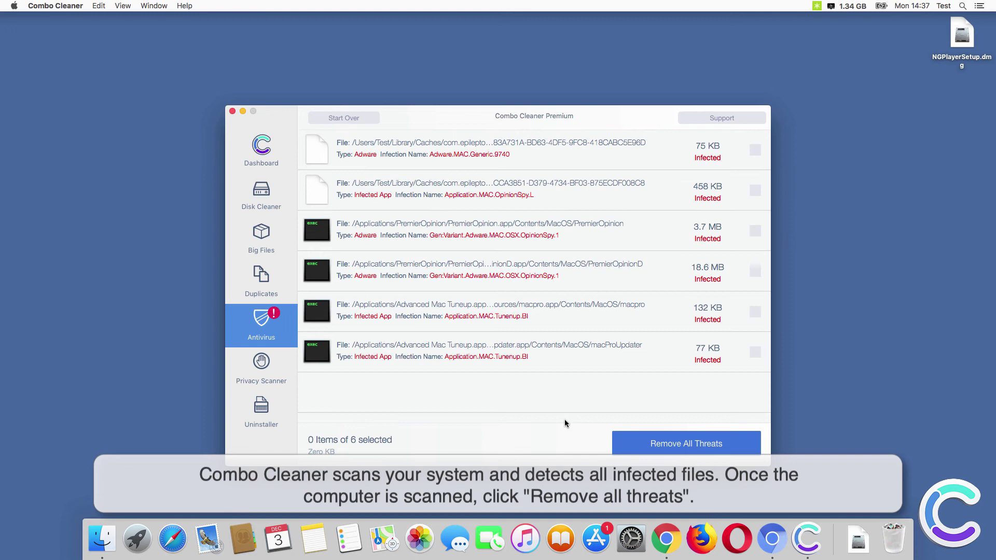
click(673, 449)
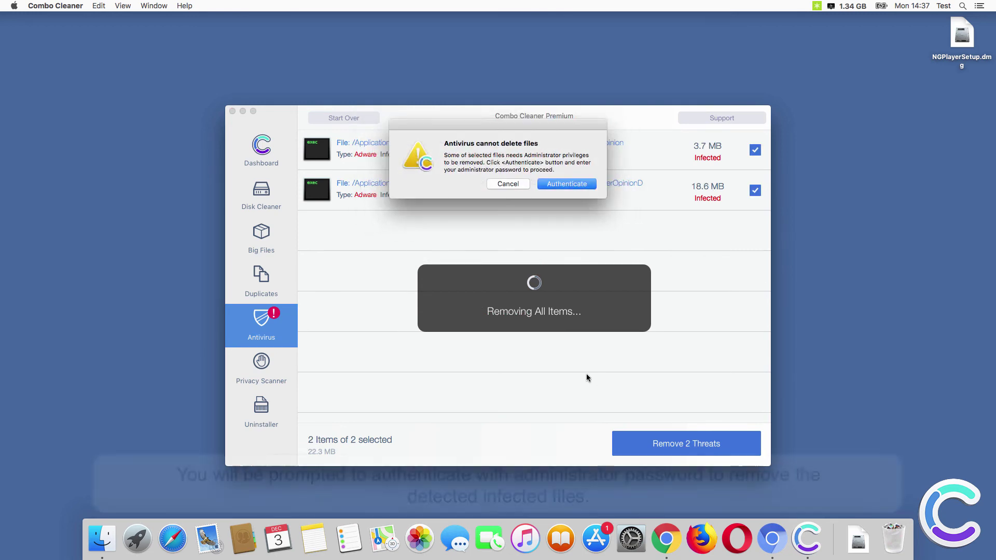
- Authenticate as administrator to remove the last 2 threats, then confirm restarting the Mac now
click(568, 181)
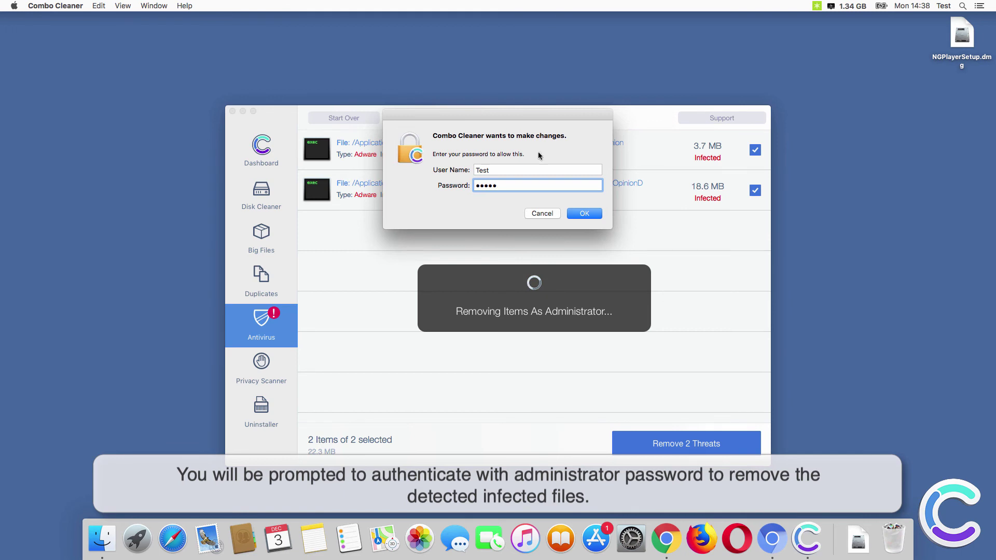
click(595, 213)
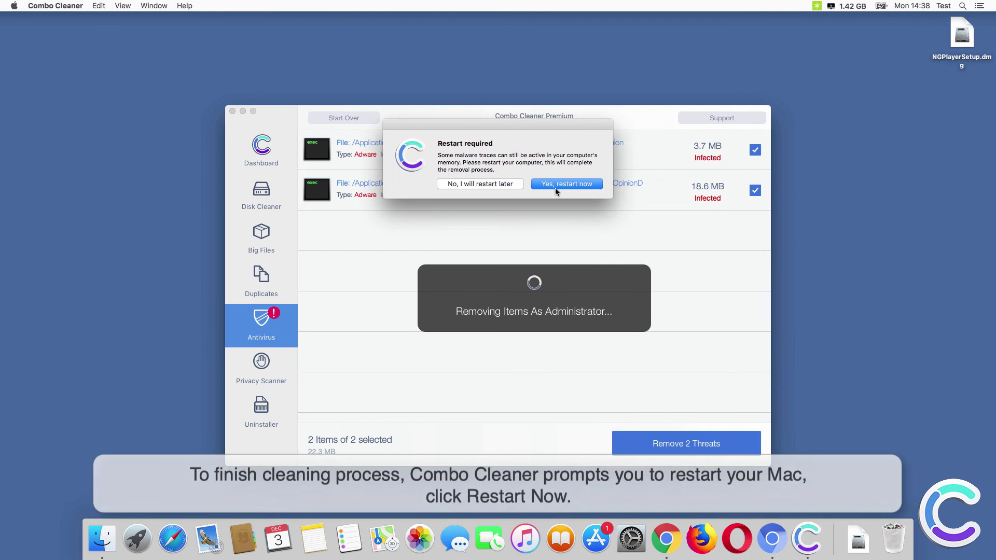
click(555, 185)
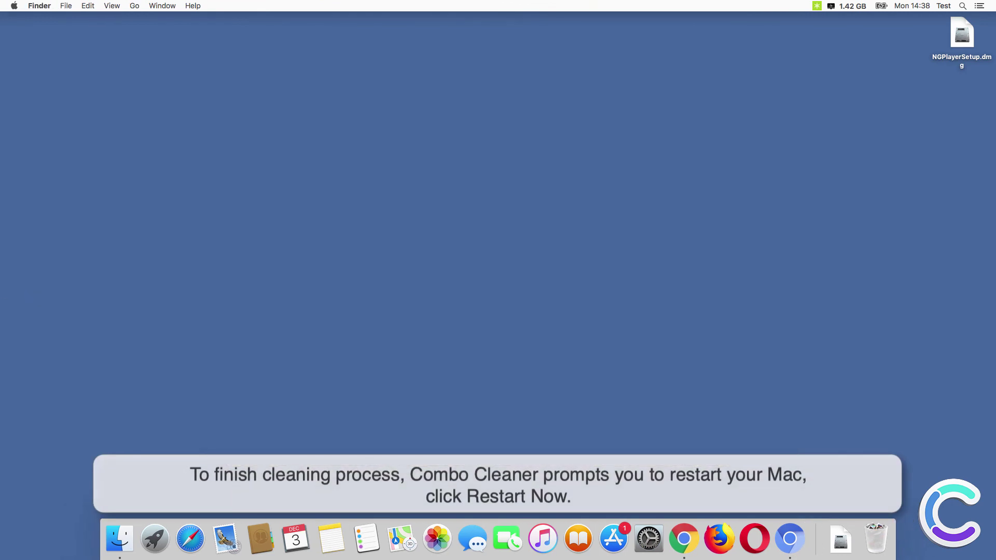